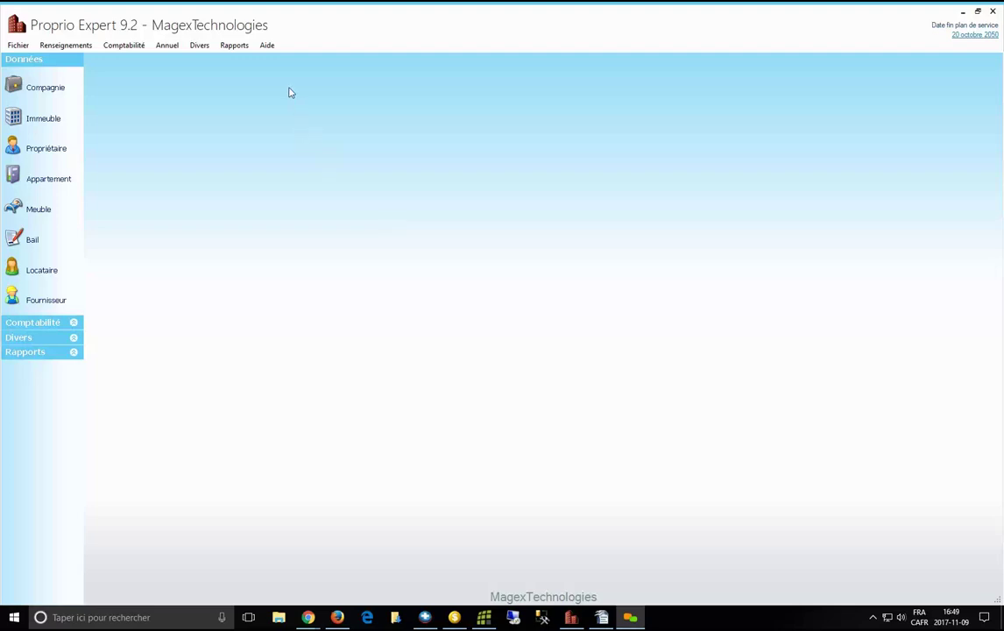
Send the current data to the Magex servers as an online backup and acknowledge completion
{"action": "left_click", "coordinate": [269, 48]}
{"action": "left_click", "coordinate": [267, 46]}
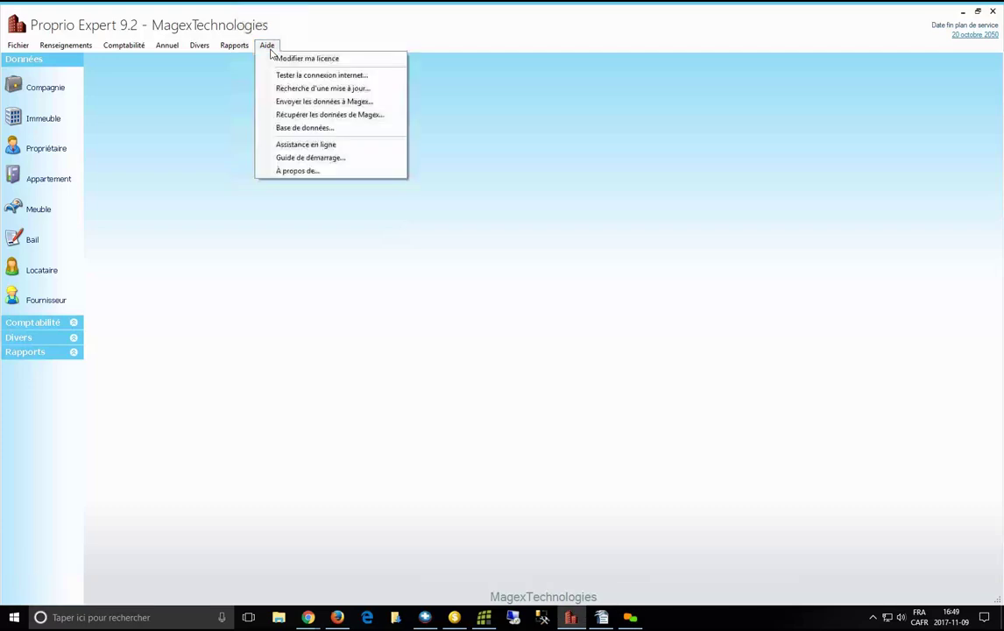
{"action": "left_click", "coordinate": [292, 101]}
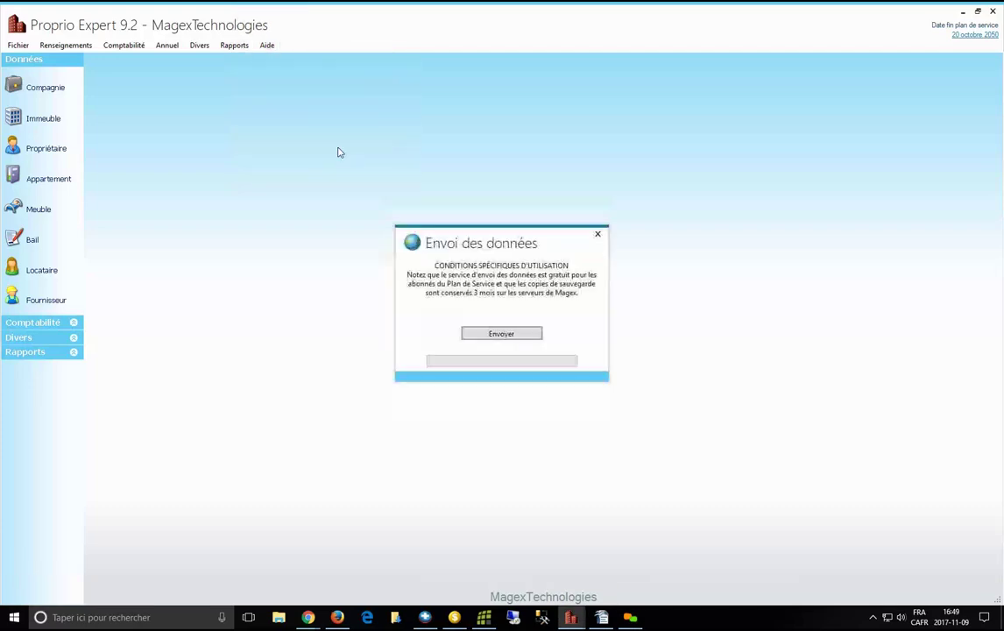
{"action": "left_click", "coordinate": [502, 334]}
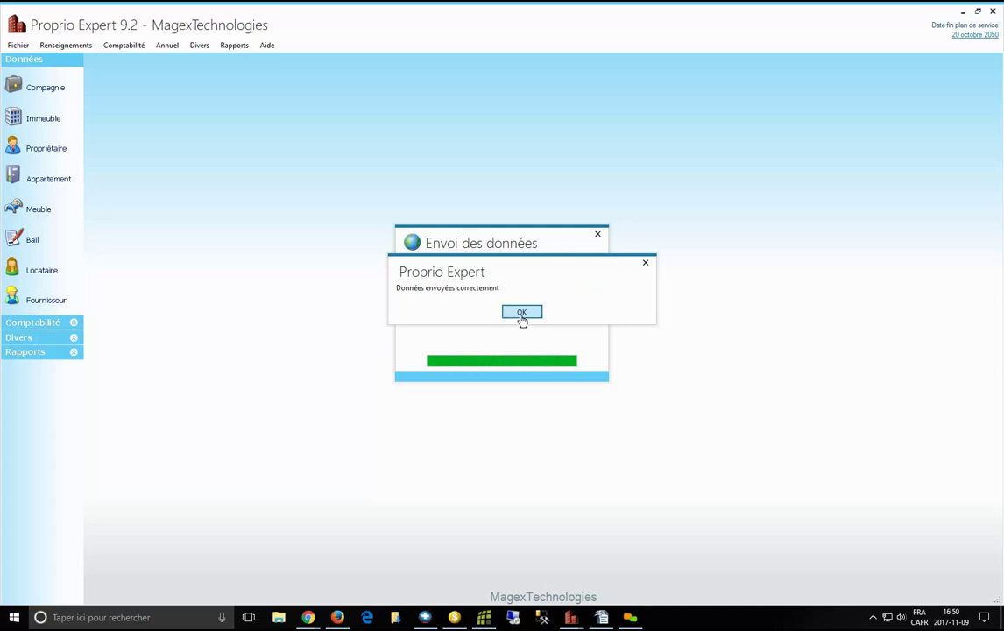
{"action": "left_click", "coordinate": [521, 313]}
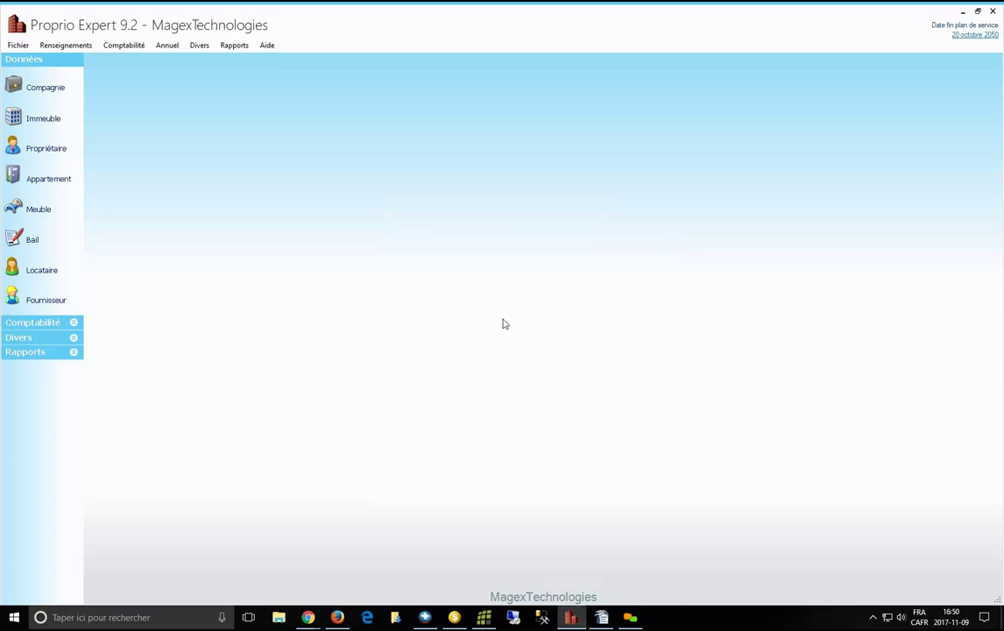
Copy the file name of the 9-11-2017 16h49m46s backup from the Magex data recovery list, then close the list
{"action": "left_click", "coordinate": [266, 45]}
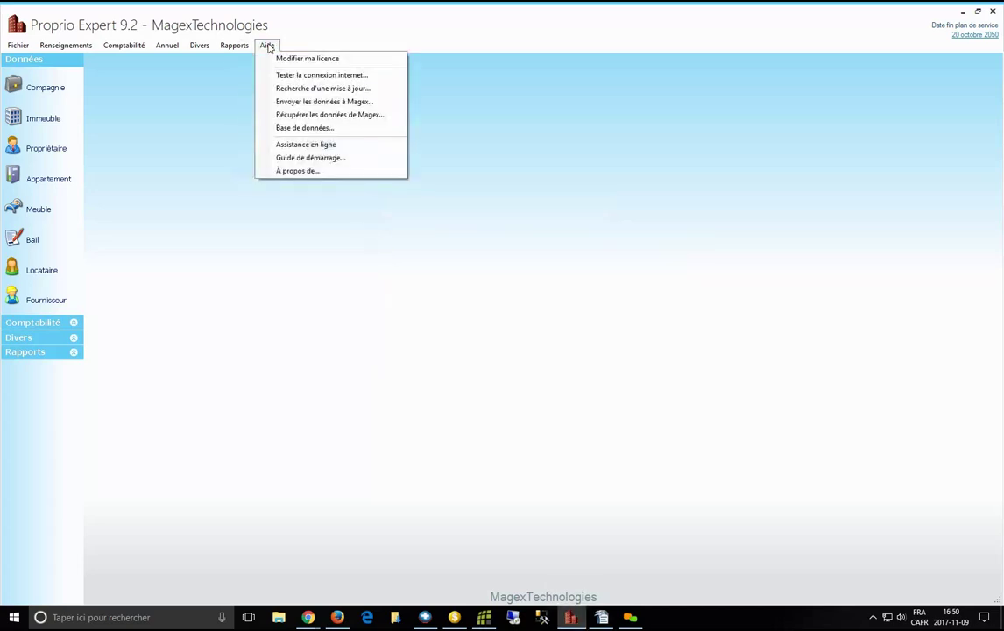
{"action": "left_click", "coordinate": [310, 115]}
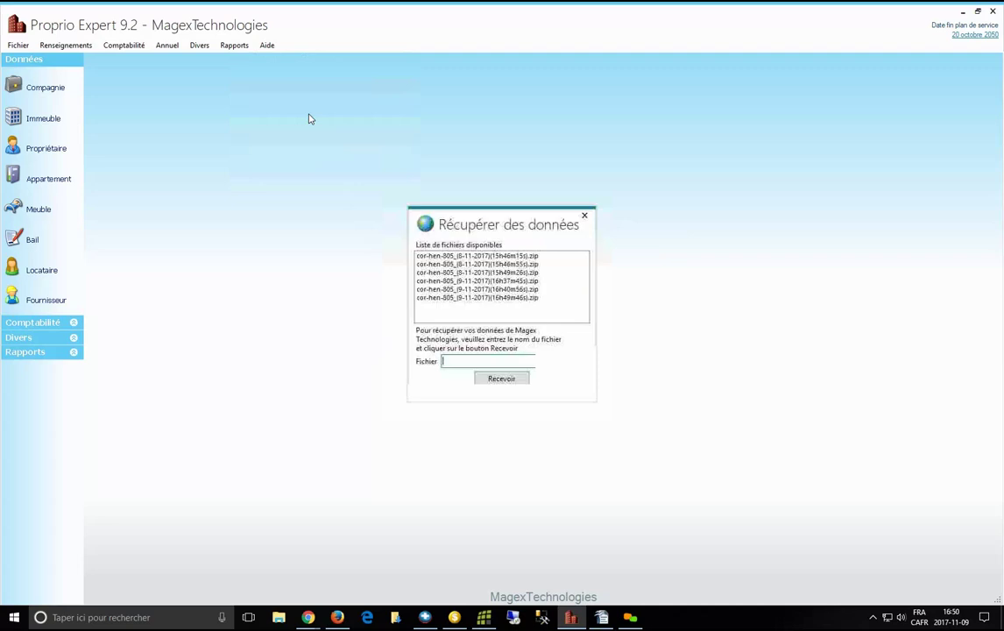
{"action": "left_click", "coordinate": [454, 299]}
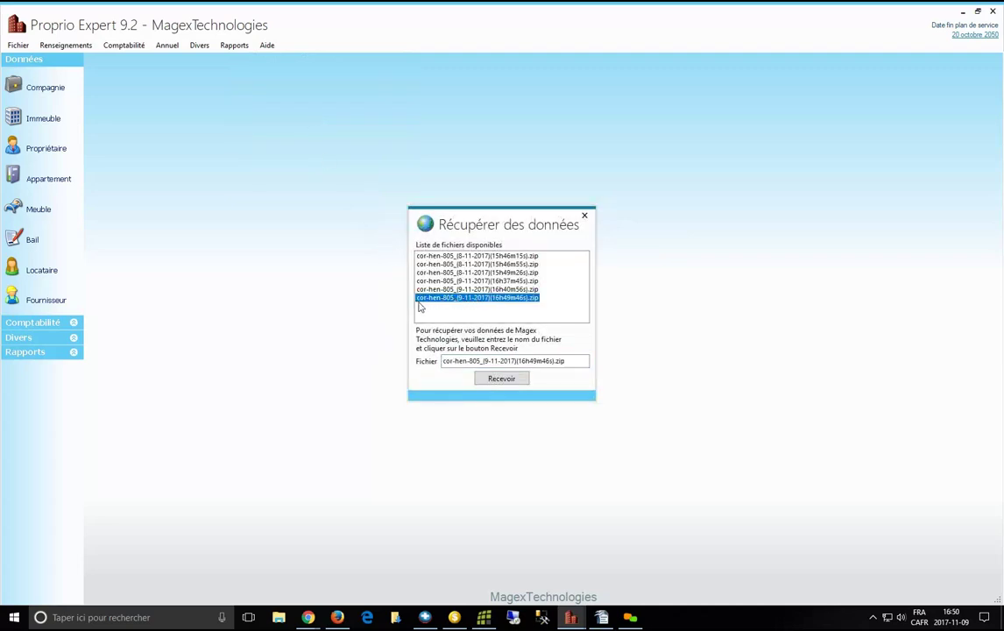
{"action": "left_click_drag", "start_coordinate": [576, 364], "coordinate": [440, 366]}
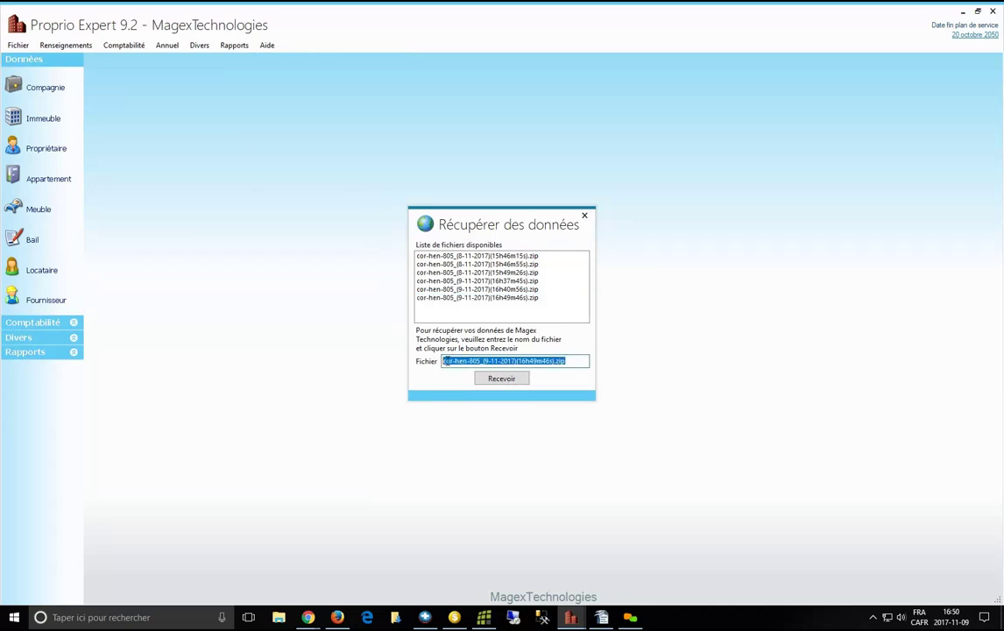
{"action": "right_click", "coordinate": [452, 361]}
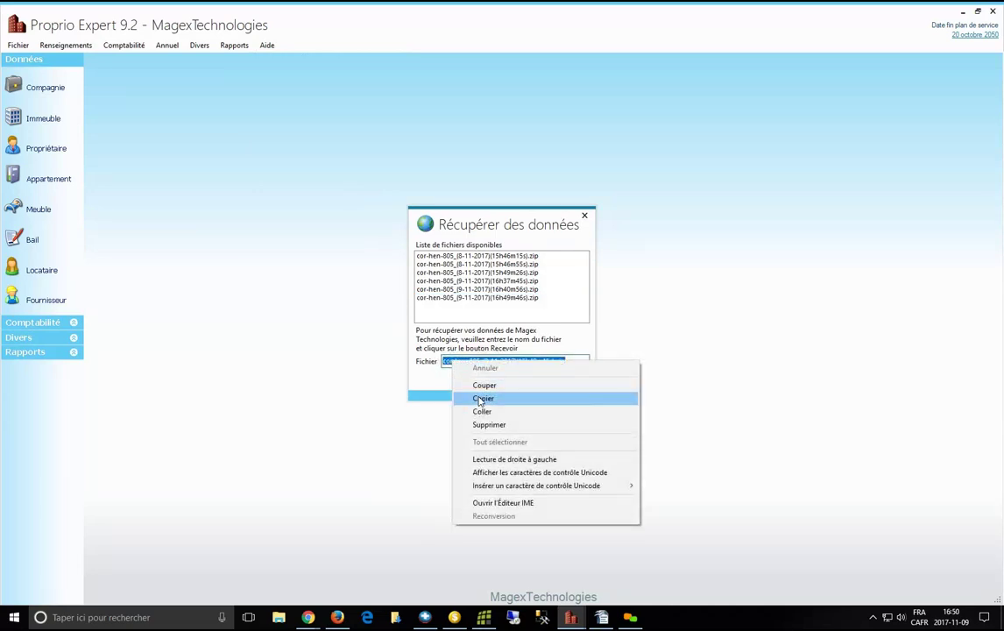
{"action": "left_click", "coordinate": [483, 398]}
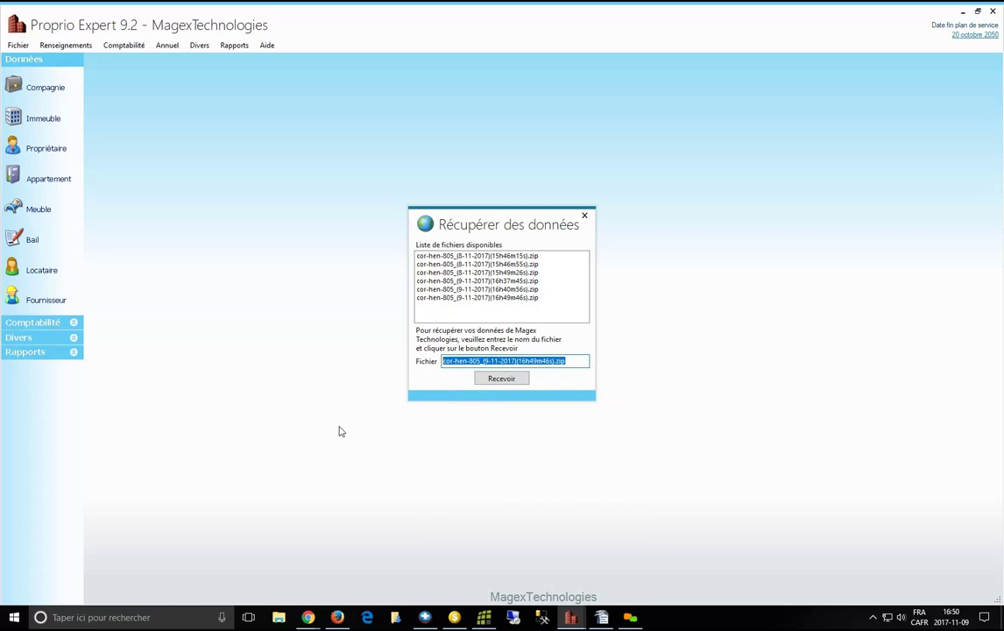
{"action": "left_click", "coordinate": [585, 216]}
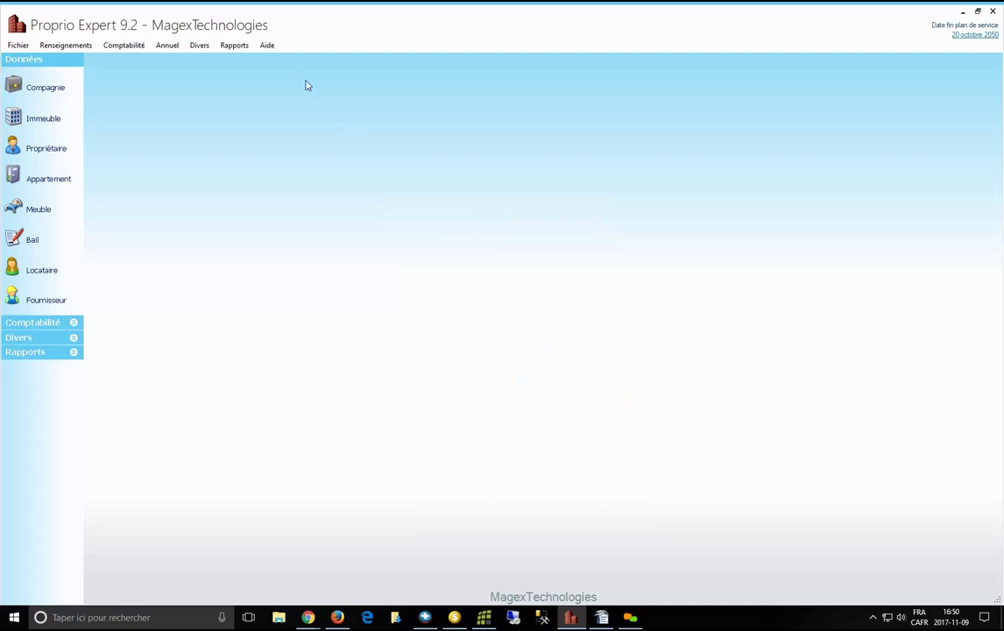
Open the database parameters and enable the Expert SEULEMENT option
{"action": "left_click", "coordinate": [267, 46]}
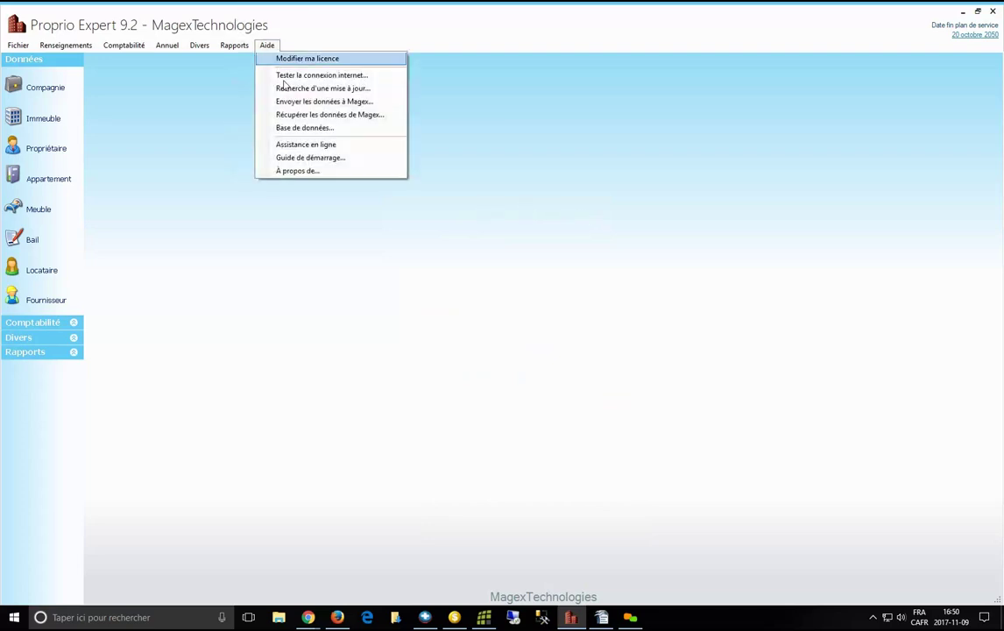
{"action": "left_click", "coordinate": [302, 126]}
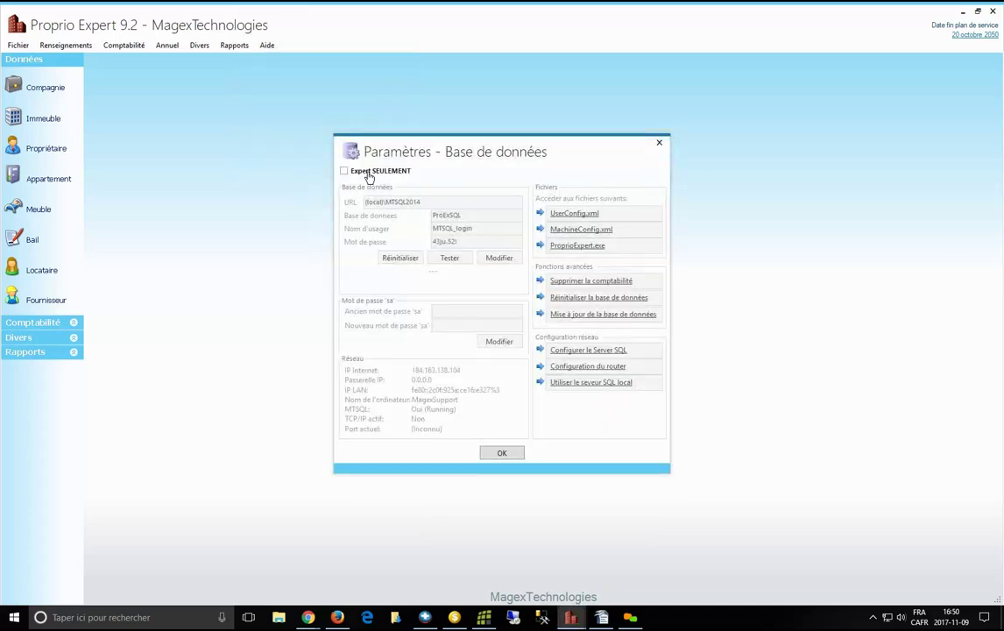
{"action": "left_click", "coordinate": [368, 173]}
Replace the server part of the database URL with 192.168.2.3,6985, keeping the MTSQL2014 instance
{"action": "left_click_drag", "start_coordinate": [382, 203], "coordinate": [355, 202]}
{"action": "type", "text": "\\MTS"}
{"action": "key", "text": "BackSpace"}
{"action": "key", "text": "BackSpace"}
{"action": "key", "text": "BackSpace"}
{"action": "key", "text": "BackSpace"}
{"action": "type", "text": "."}
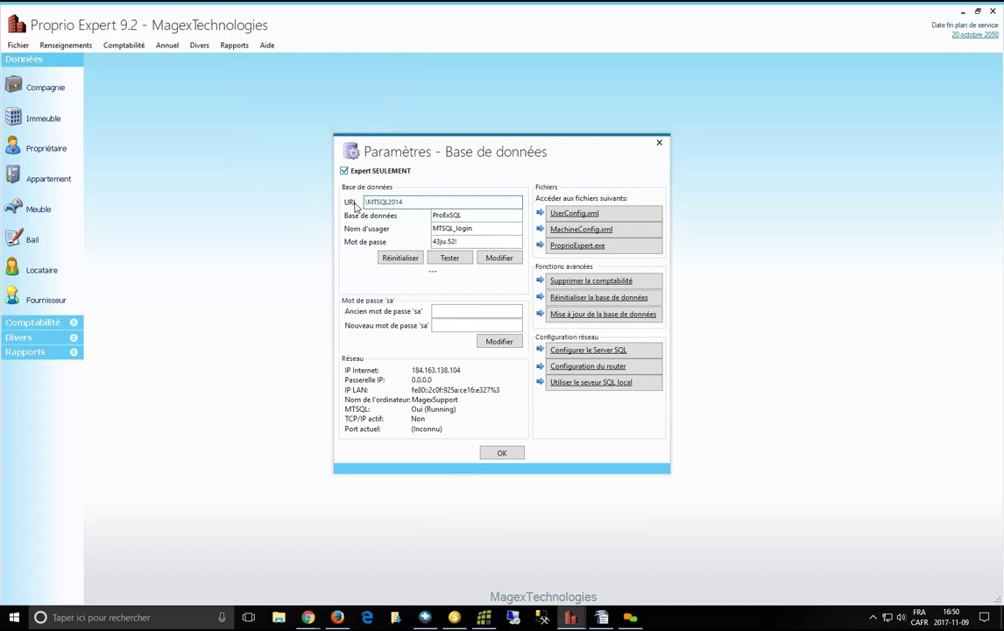
{"action": "type", "text": "192.168.2.3,6985"}
Set the database URL to (local)\MTSQL2014, test the connection and apply the modified parameters
{"action": "left_click", "coordinate": [417, 203]}
{"action": "left_click_drag", "start_coordinate": [417, 202], "coordinate": [360, 203]}
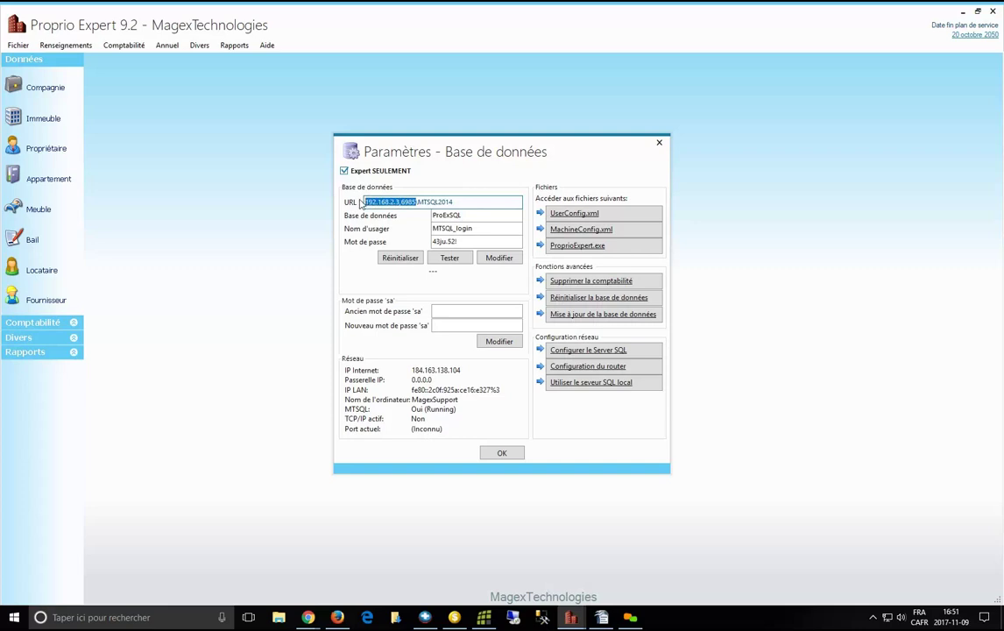
{"action": "key", "text": "BackSpace"}
{"action": "type", "text": "(local)"}
{"action": "type", "text": ")"}
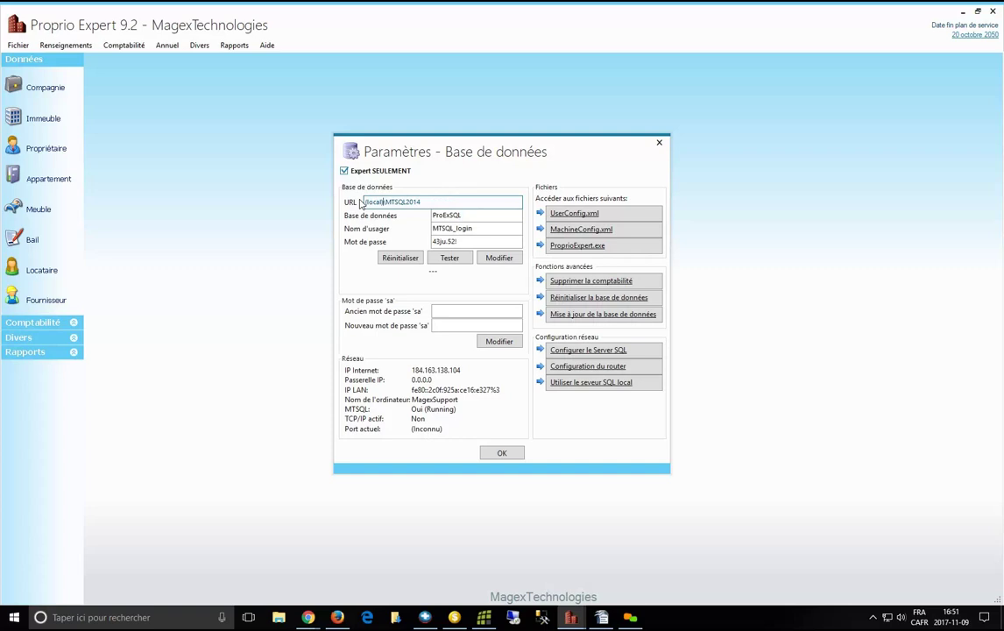
{"action": "left_click", "coordinate": [449, 257]}
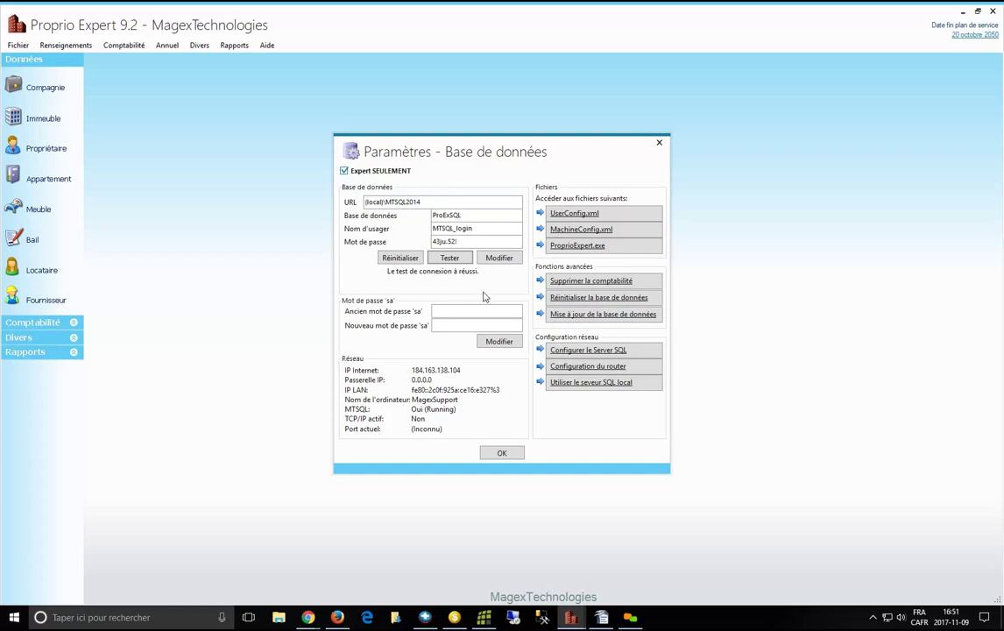
{"action": "left_click", "coordinate": [498, 257]}
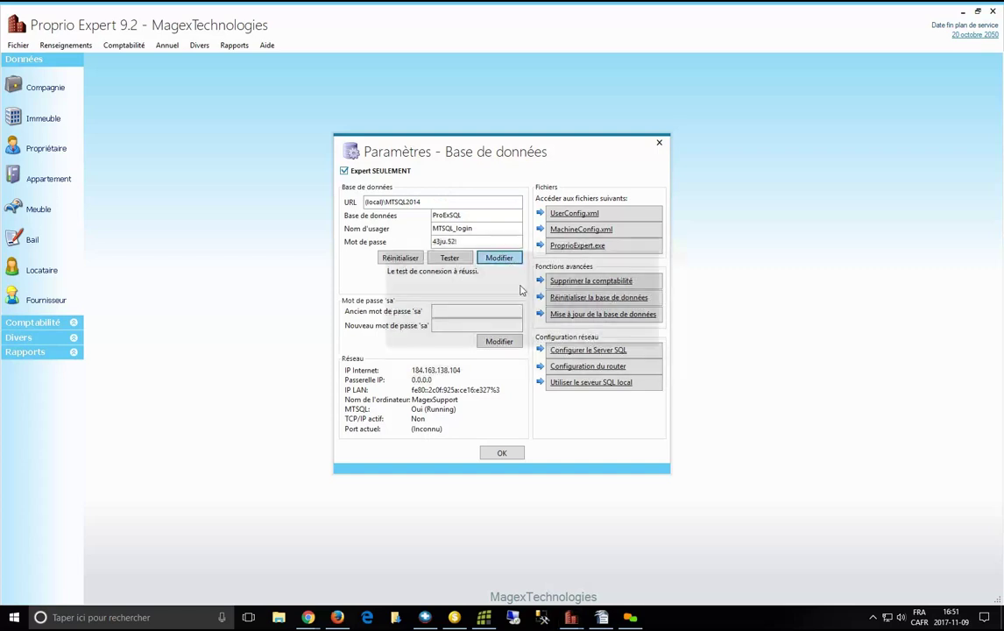
{"action": "left_click", "coordinate": [578, 330]}
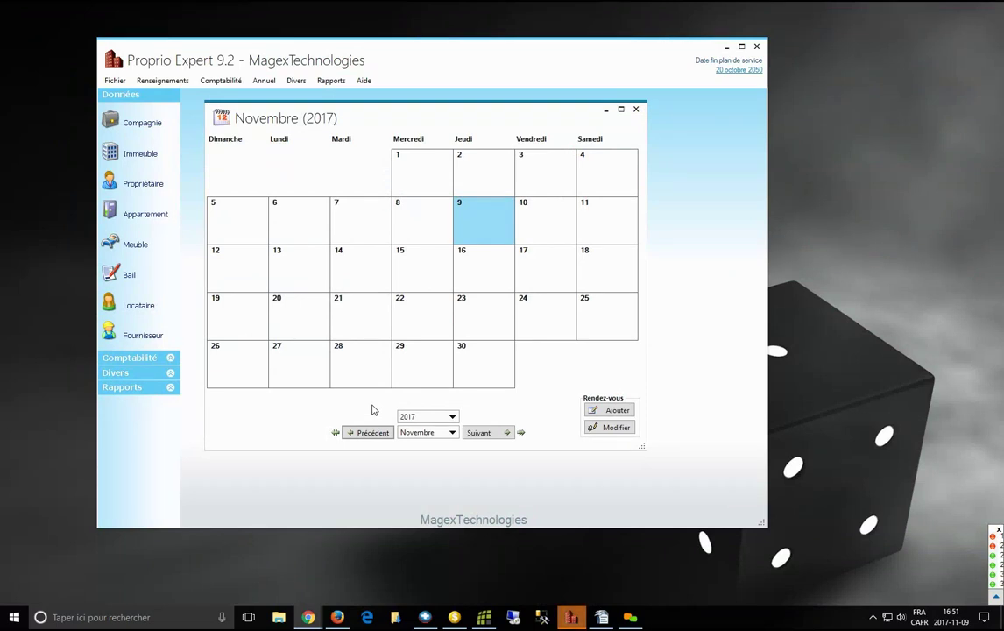
Close the calendar and retrieve the 9-11-2017 16h49m46s backup from Magex using the copied file name
{"action": "left_click", "coordinate": [636, 110]}
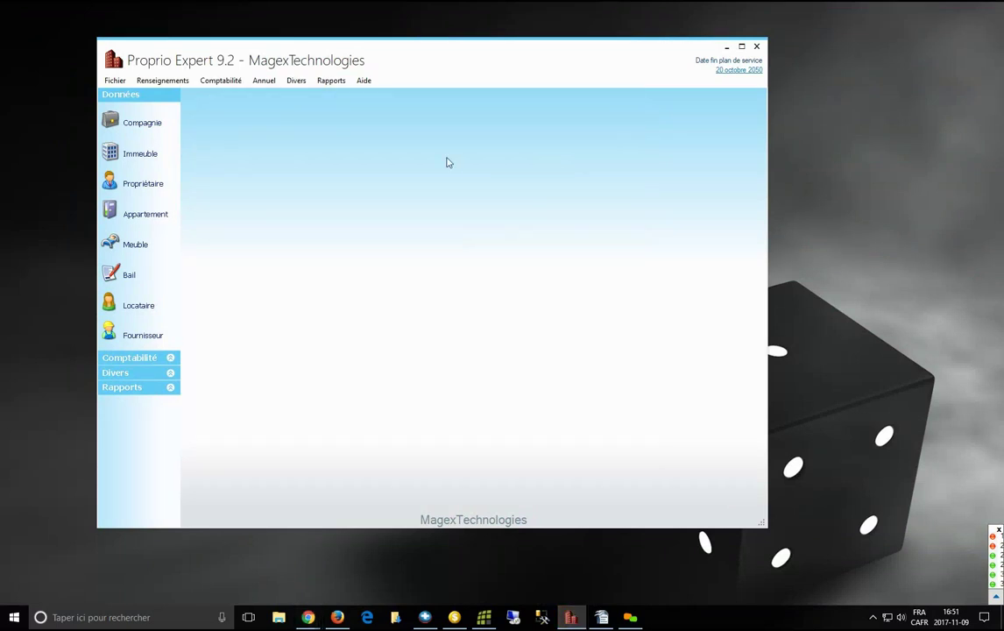
{"action": "left_click", "coordinate": [364, 80]}
{"action": "left_click", "coordinate": [394, 148]}
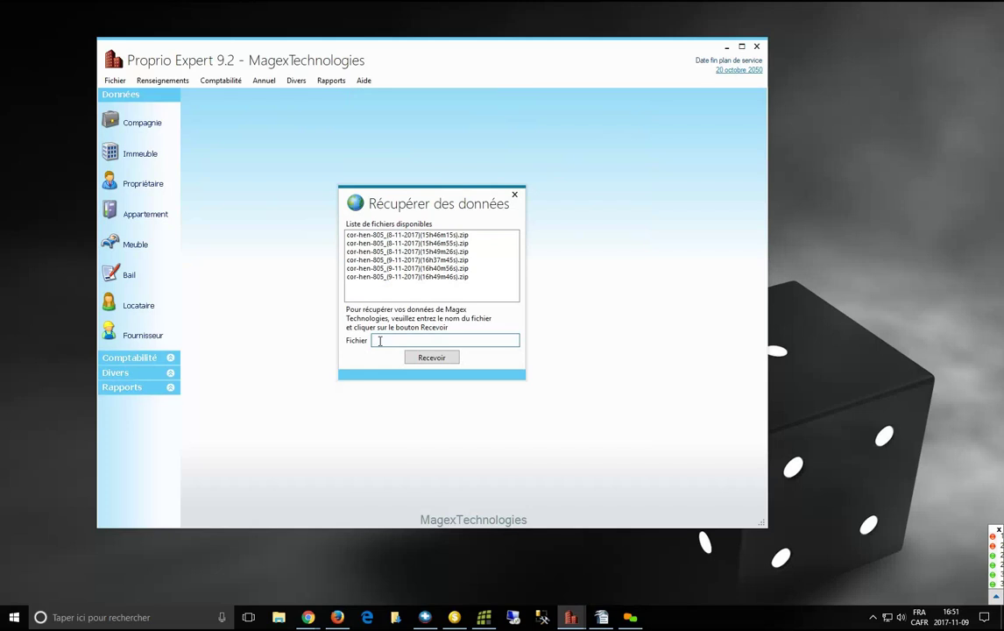
{"action": "key", "text": "ctrl+v"}
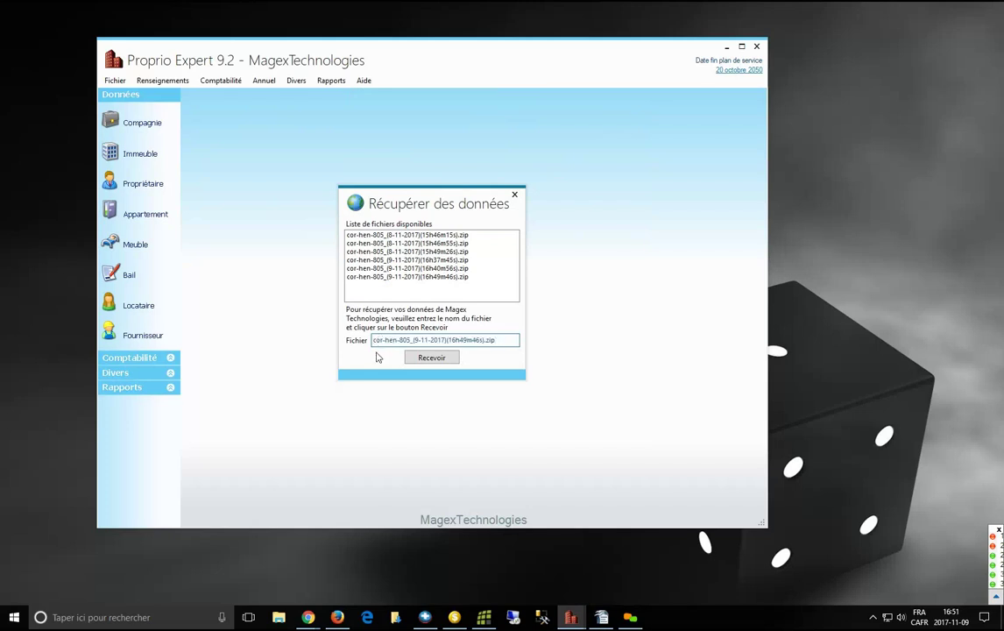
{"action": "left_click", "coordinate": [432, 358]}
{"action": "left_click", "coordinate": [536, 313]}
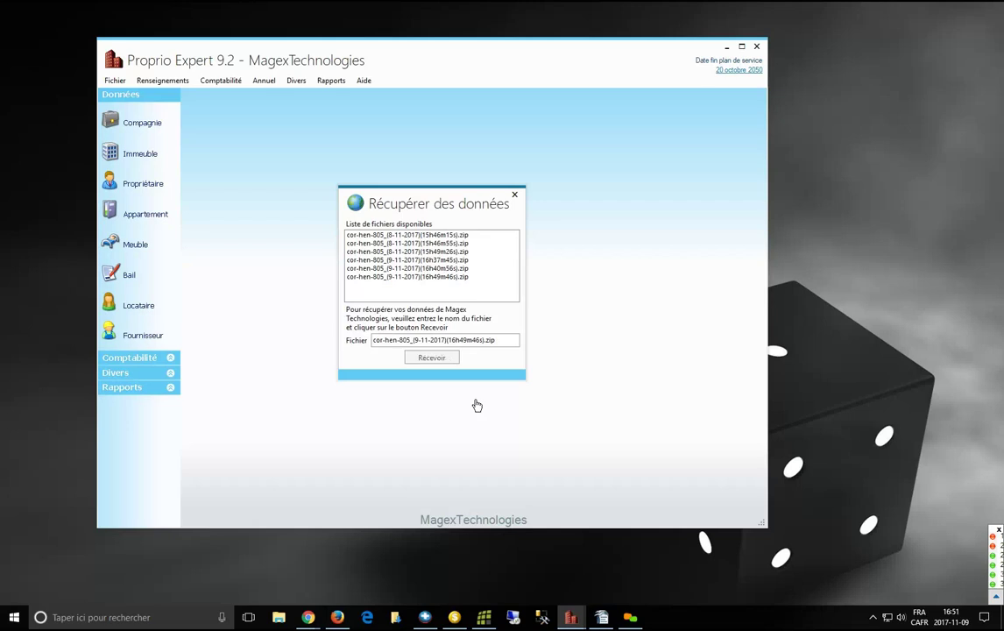
{"action": "left_click", "coordinate": [520, 323]}
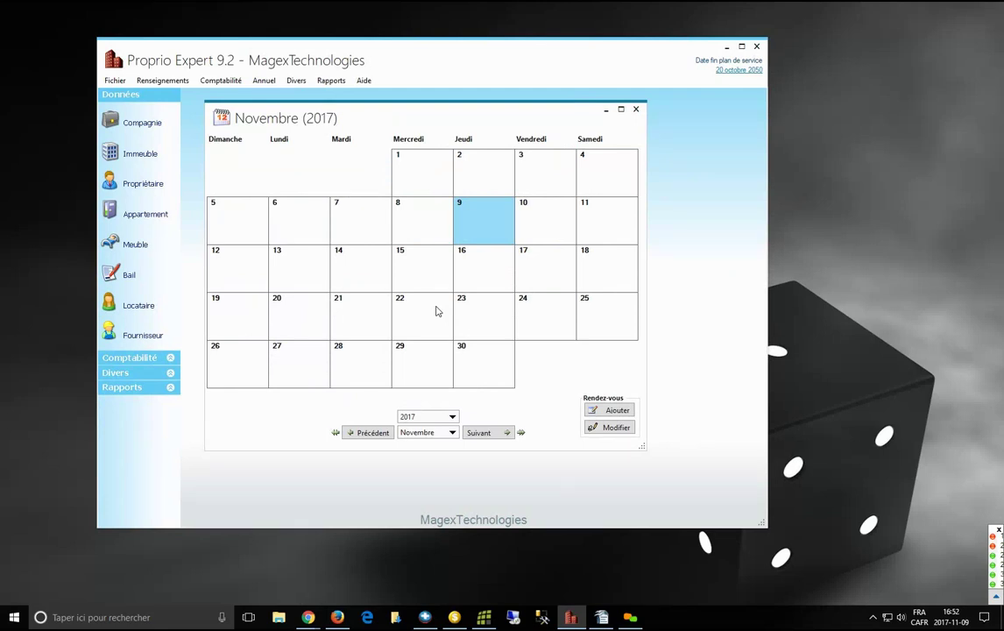
Set the URL in the database parameters to 192.168.2.23,6985\MTSQL2014
{"action": "left_click", "coordinate": [364, 81]}
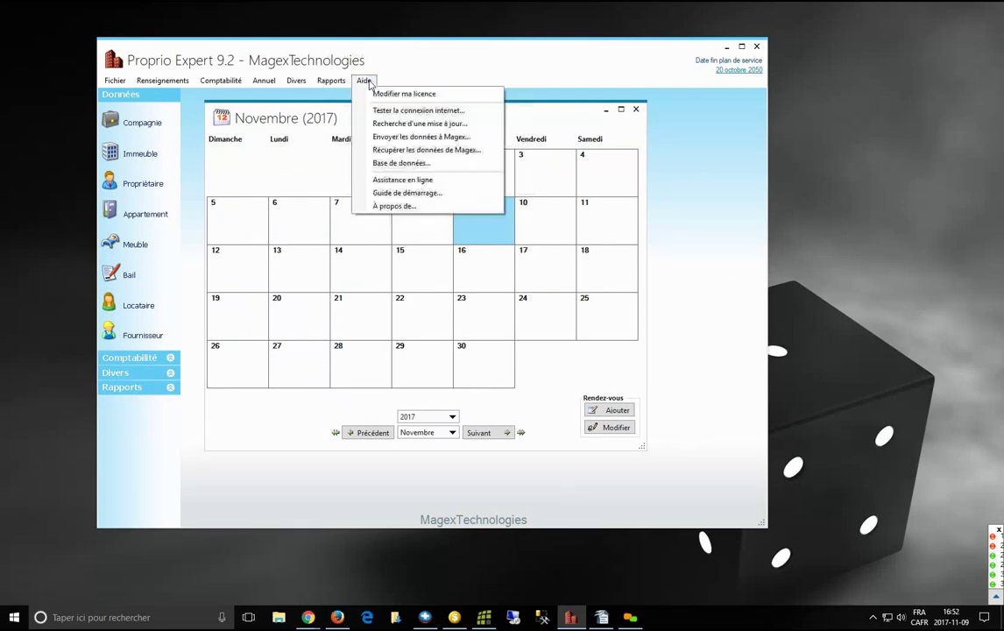
{"action": "left_click", "coordinate": [417, 166]}
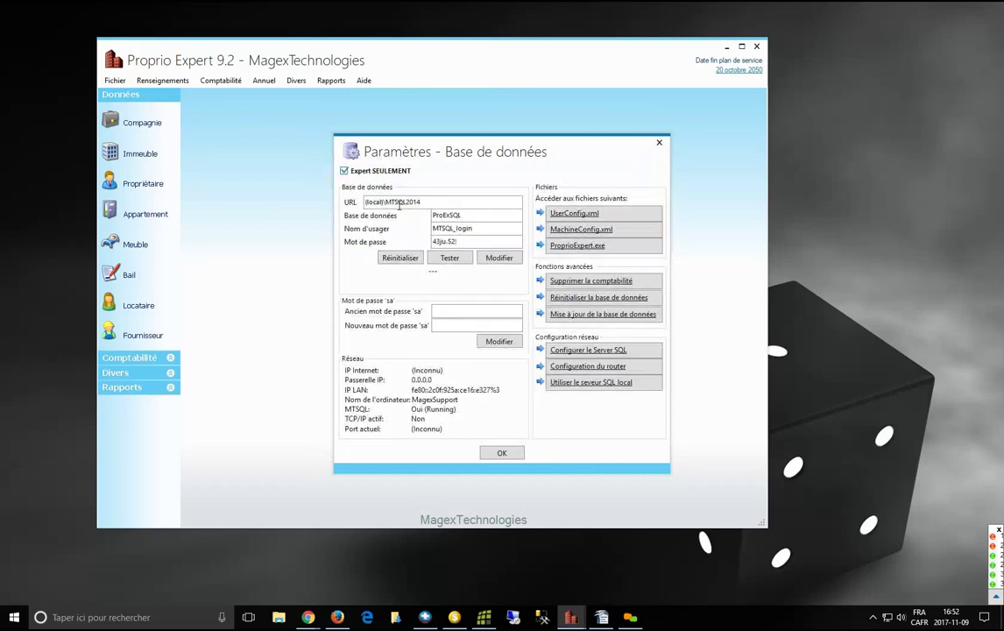
{"action": "left_click", "coordinate": [383, 203]}
{"action": "left_click_drag", "start_coordinate": [383, 203], "coordinate": [346, 204]}
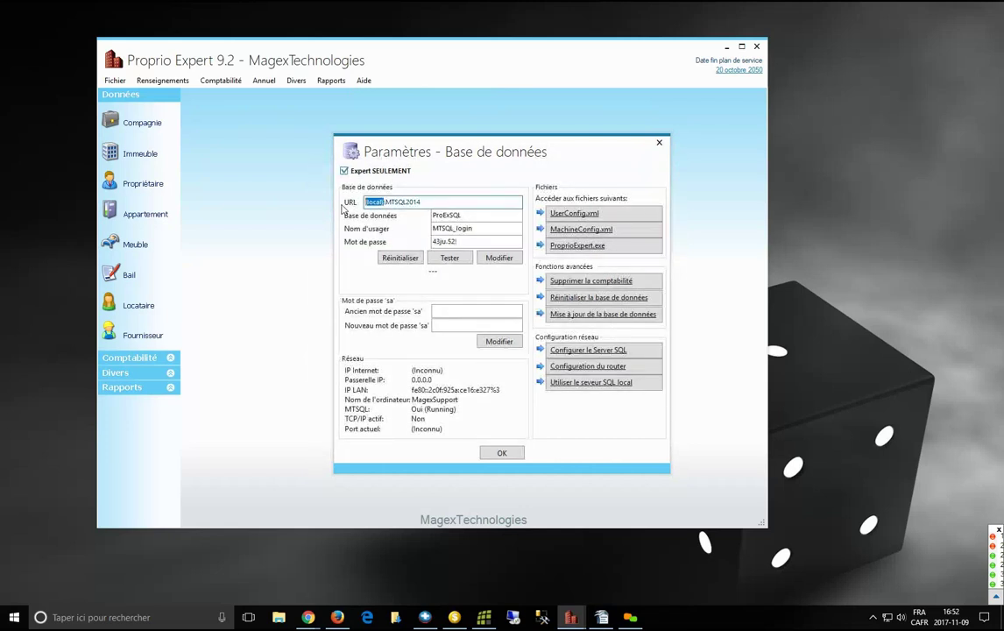
{"action": "type", "text": "192.168.2.23,6985"}
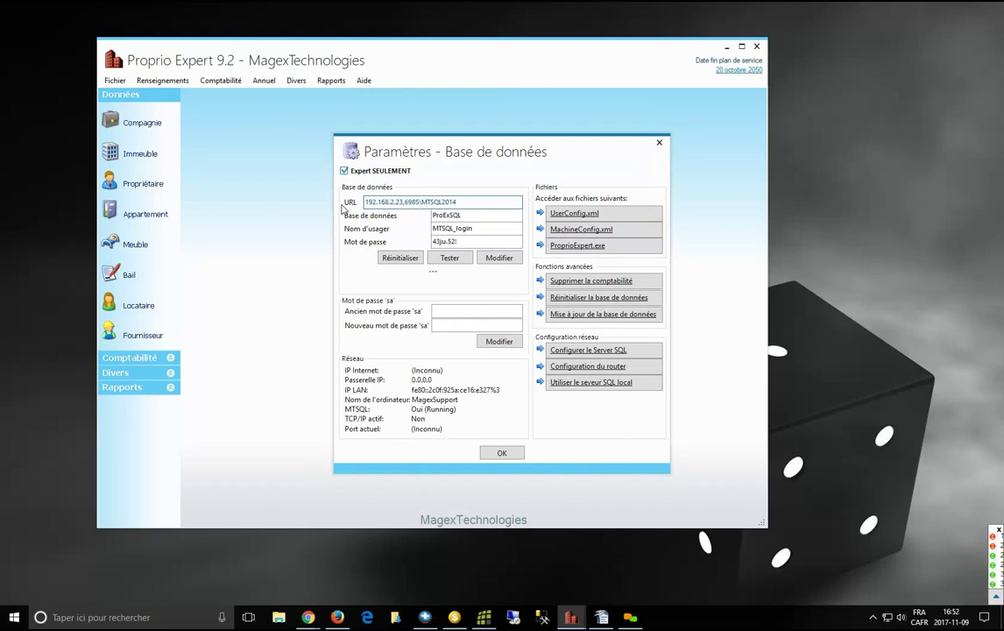